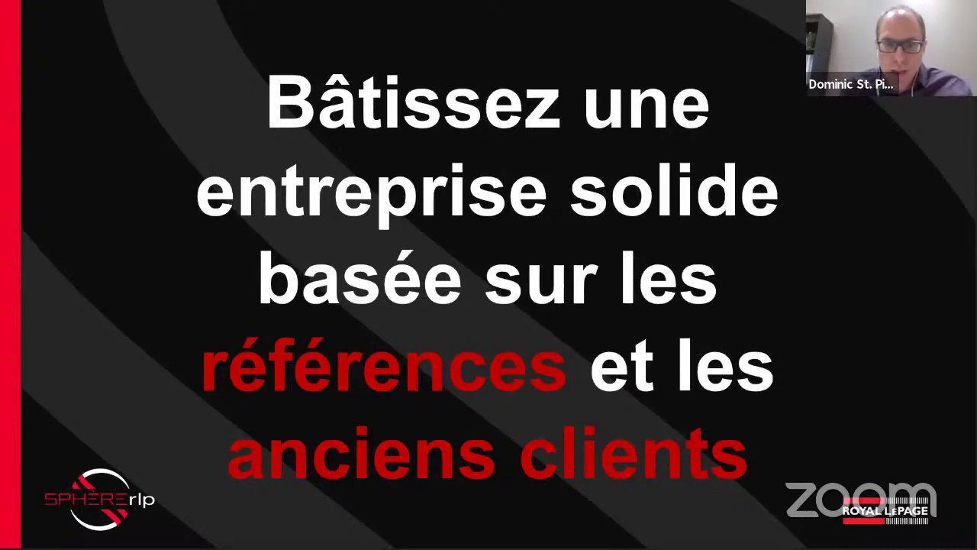
# Advance the presentation to the "Références et anciens clients" slide and switch to the kvCORE dashboard in the browser.
pyautogui.press('Right')
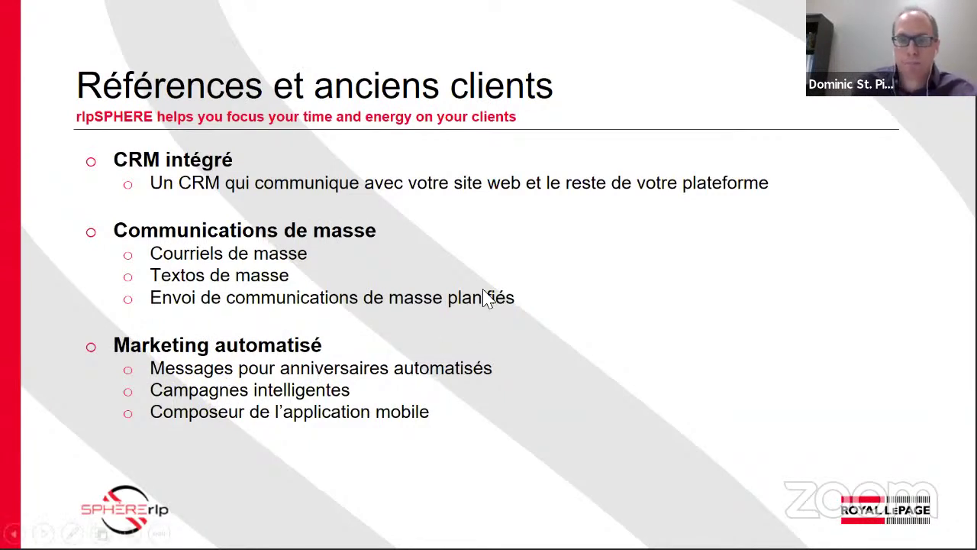
pyautogui.hotkey('alt', 'Tab')
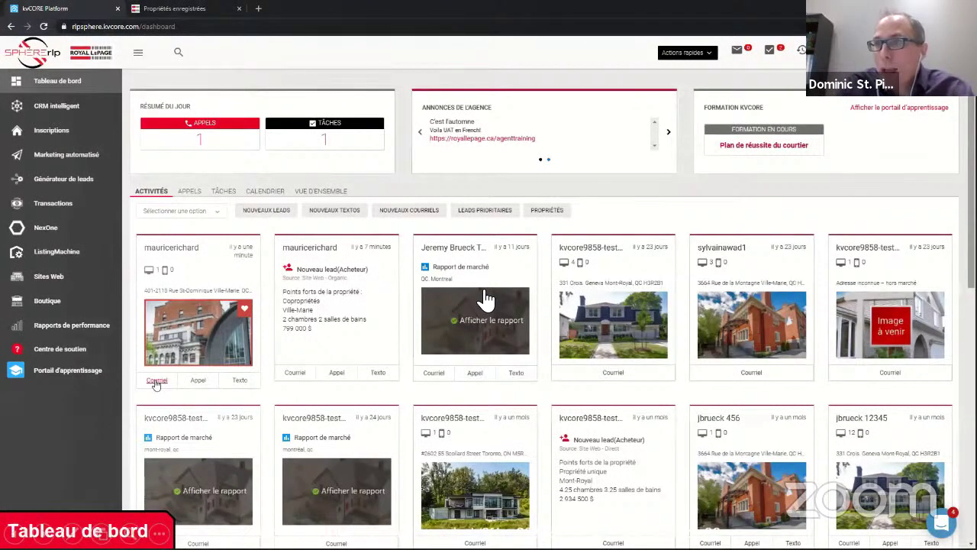
# Examine the contact options on the first activity card, and the calls and tasks due today.
pyautogui.click(206, 383)
pyautogui.click(239, 384)
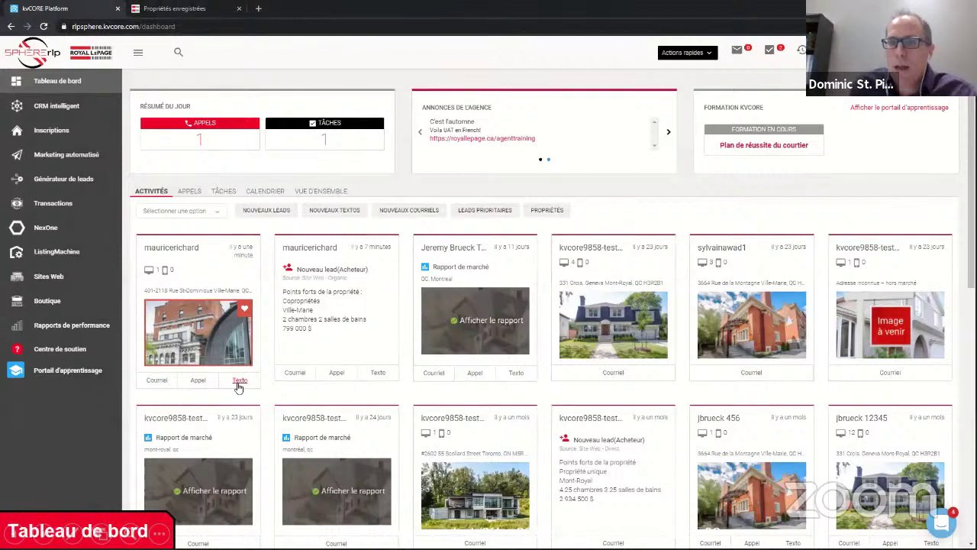
pyautogui.click(197, 140)
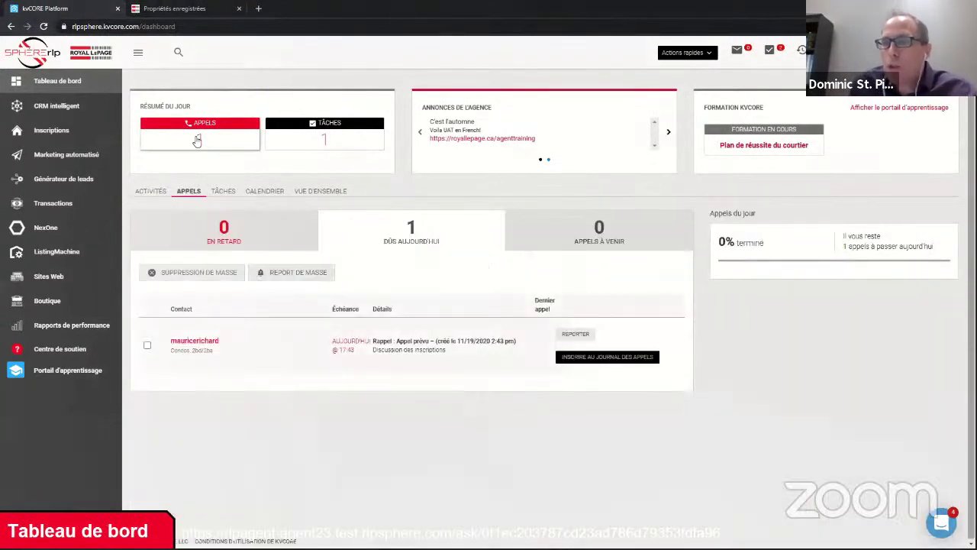
pyautogui.click(337, 144)
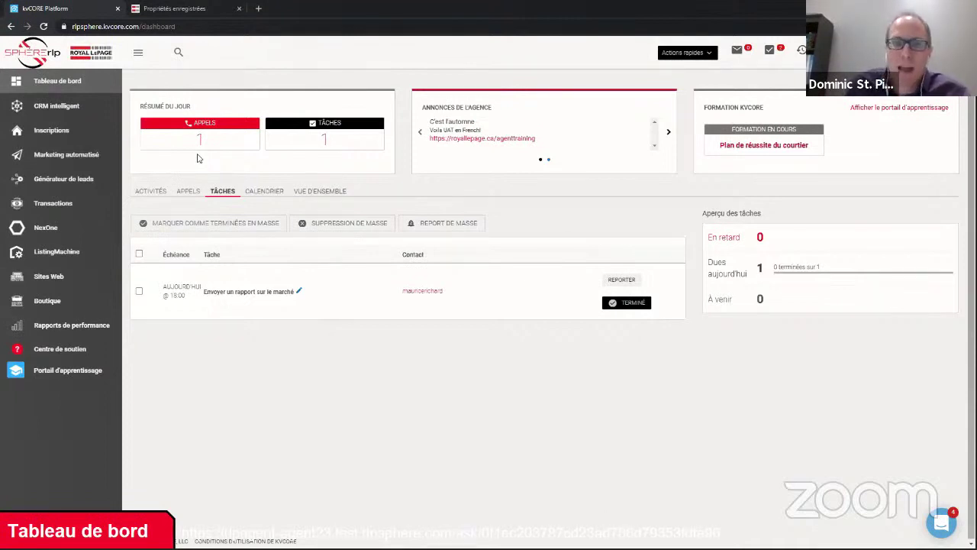
# In the CRM intelligent contact list, select the first, third, sixth, eighth and tenth contacts.
pyautogui.click(97, 114)
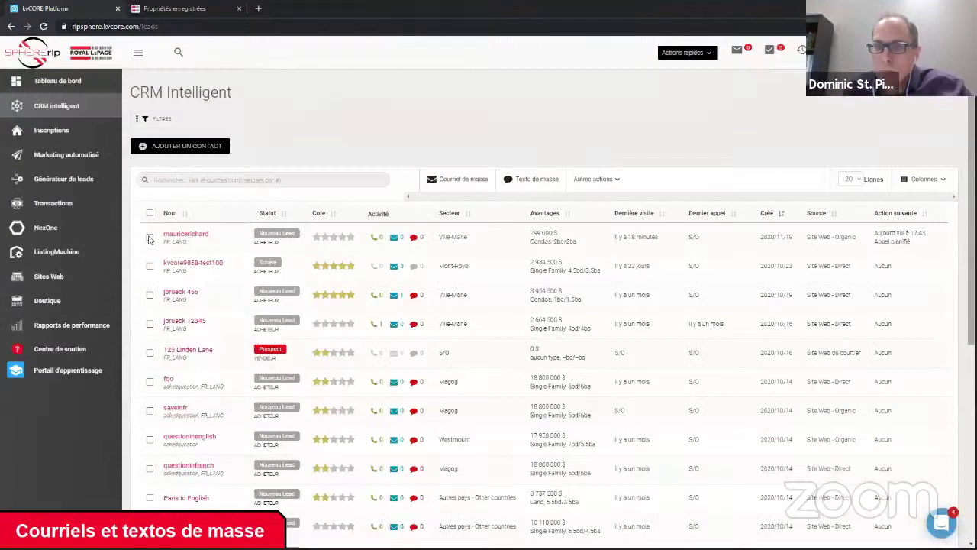
pyautogui.click(150, 237)
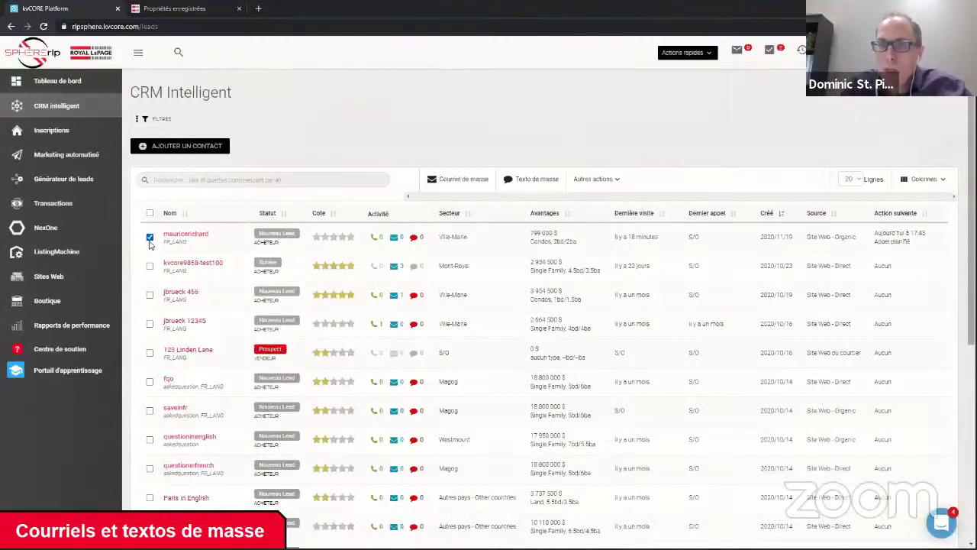
pyautogui.click(149, 296)
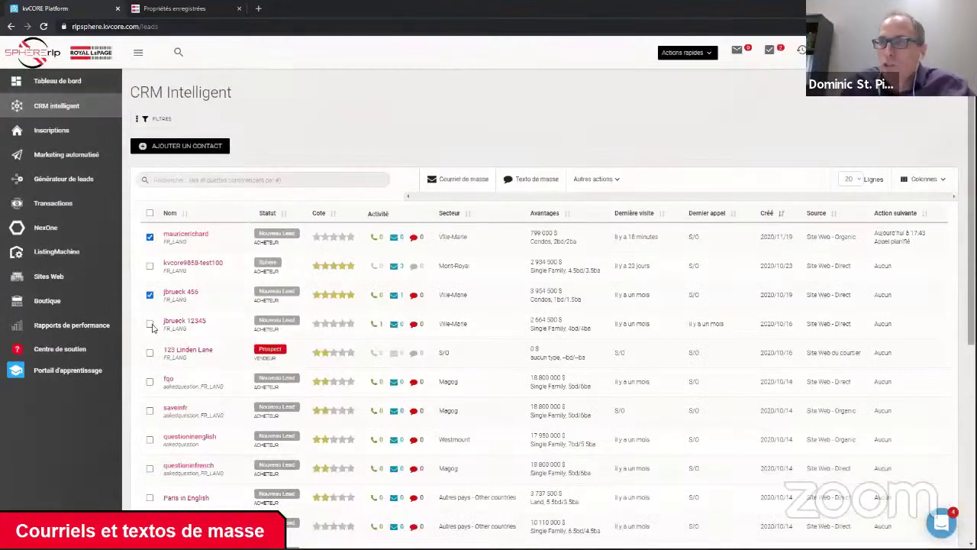
pyautogui.click(150, 382)
pyautogui.click(149, 439)
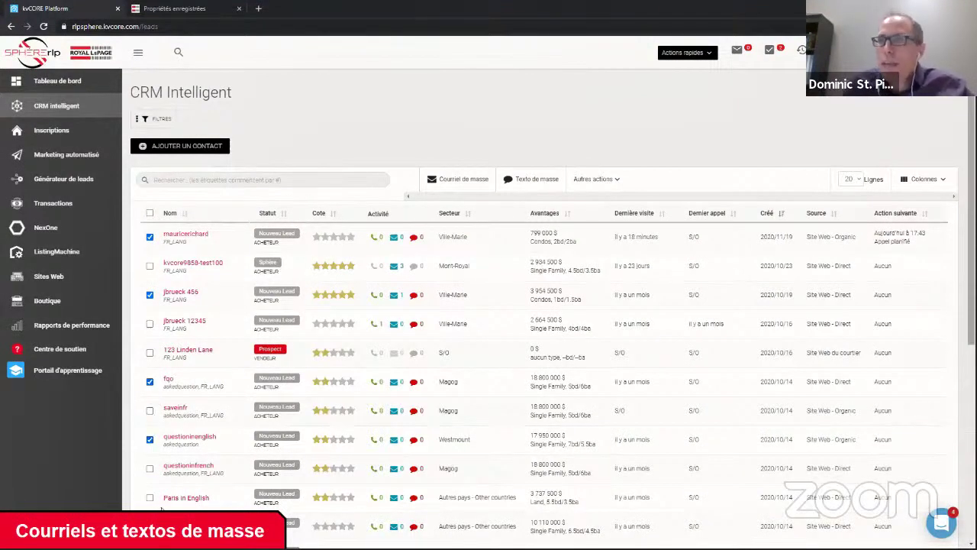
pyautogui.click(150, 498)
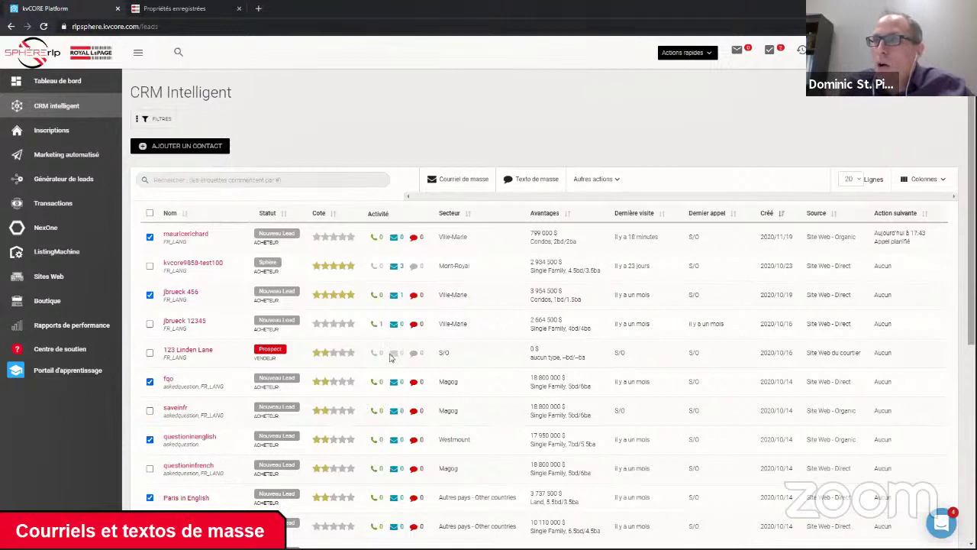
# Review the "RLP Joyeux Noël!" template in a mass email to the selected contacts, and discard the draft without sending.
pyautogui.click(469, 180)
pyautogui.write('Joy')
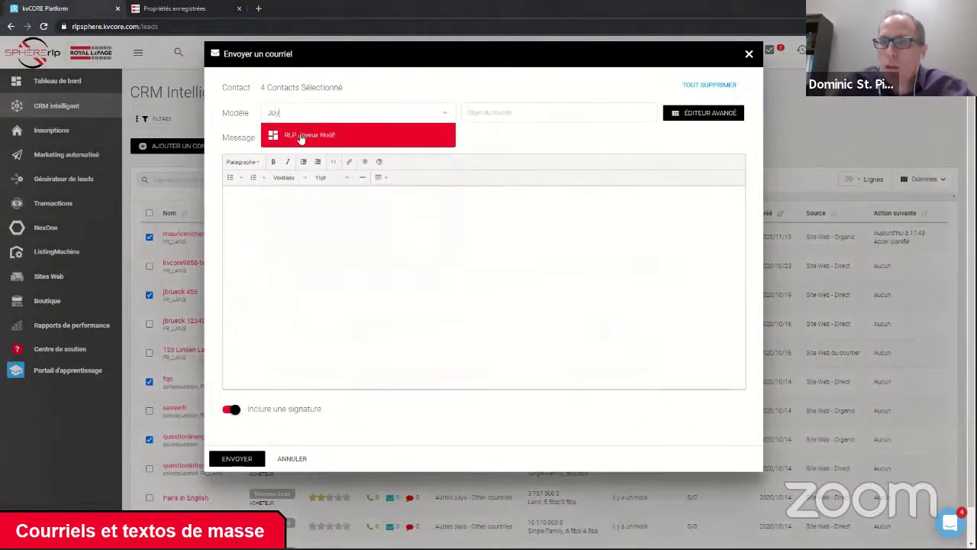
pyautogui.click(302, 137)
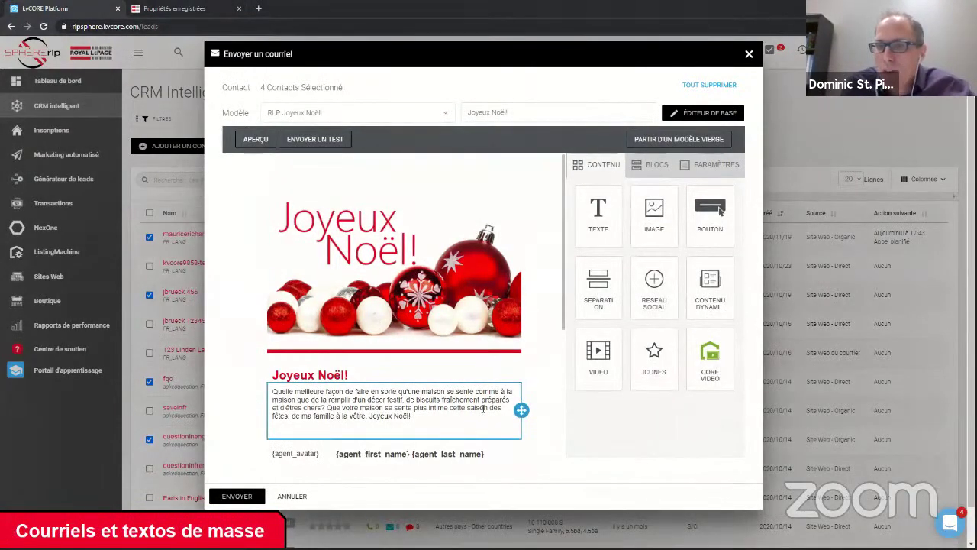
pyautogui.scroll(-1, 482, 409)
pyautogui.scroll(-2, 483, 408)
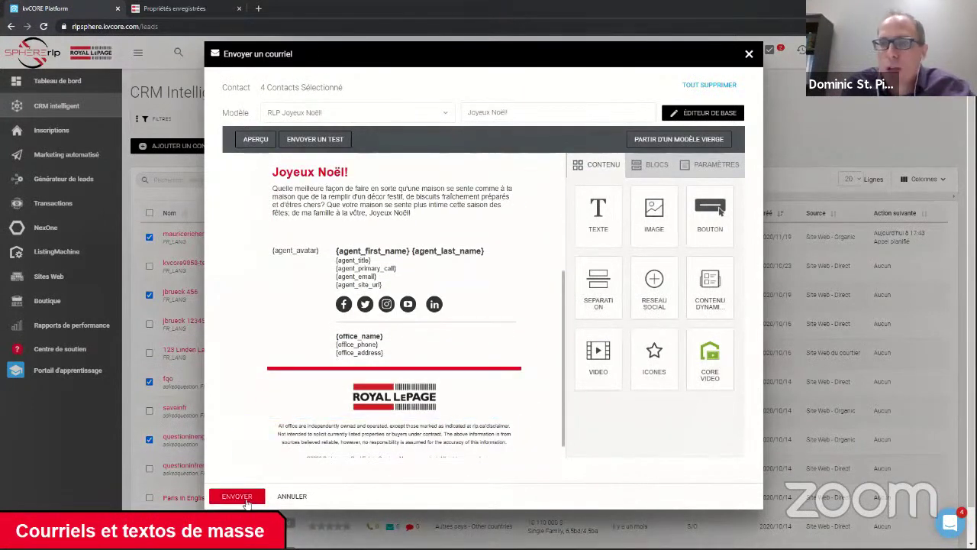
pyautogui.click(302, 504)
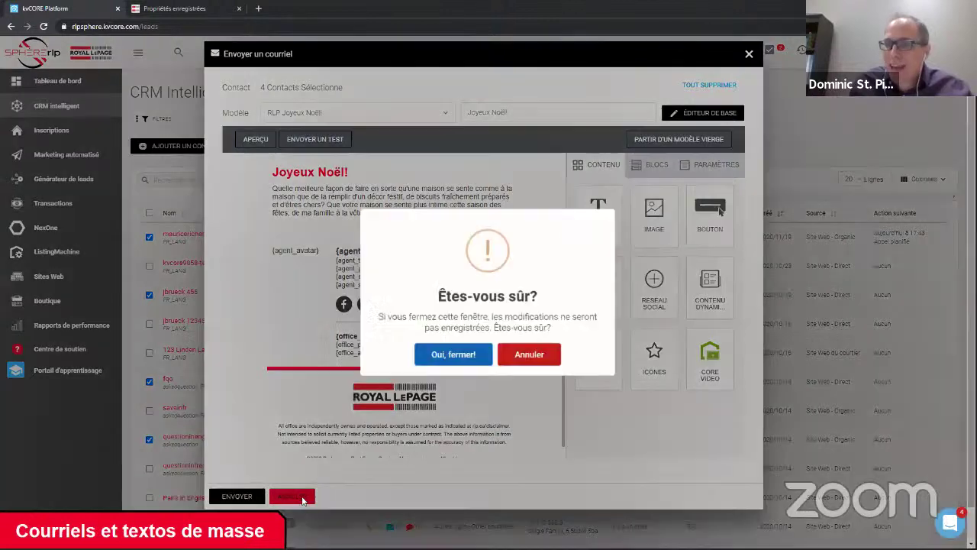
pyautogui.click(455, 356)
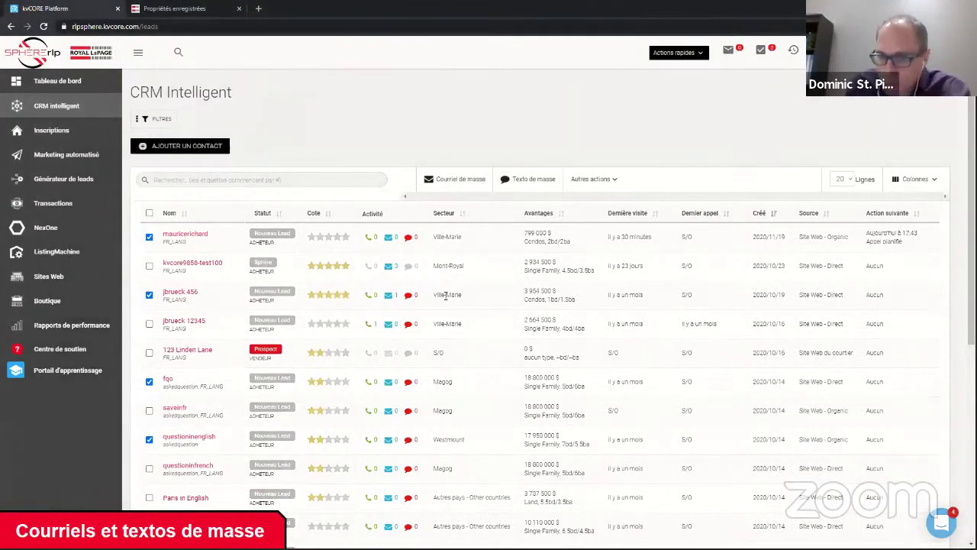
# Draft the mass text "Voici les détails de la propriété!" for the selected contacts, and close it without sending.
pyautogui.click(538, 184)
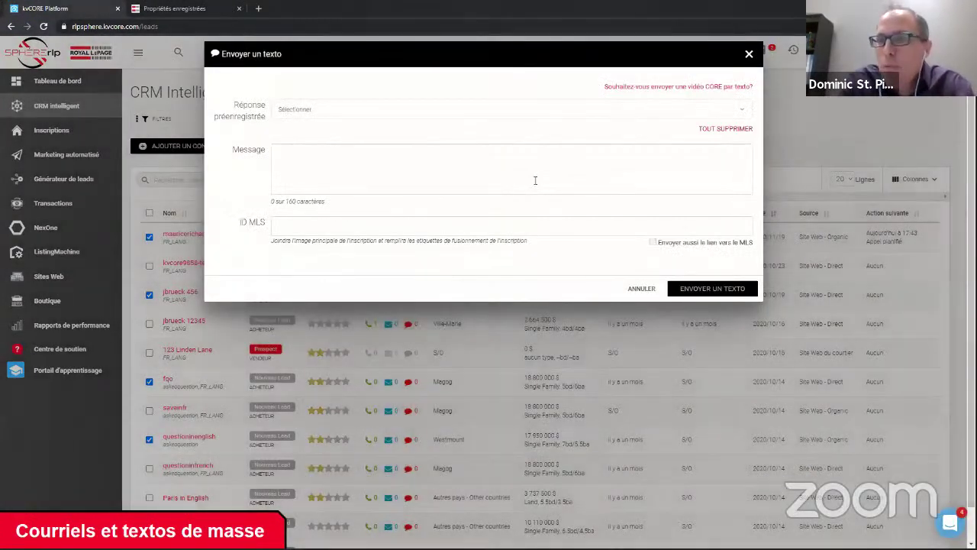
pyautogui.click(437, 161)
pyautogui.write('Voici')
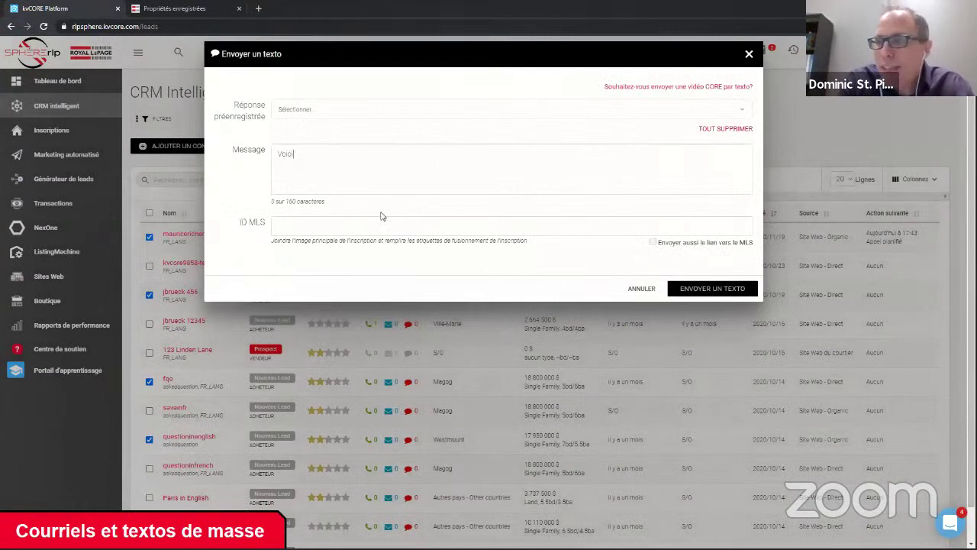
pyautogui.write(' les détails')
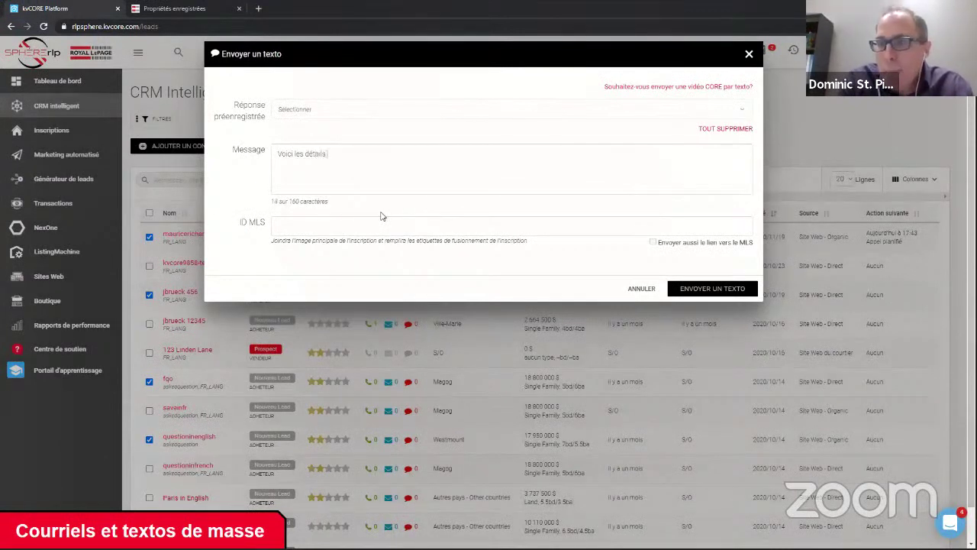
pyautogui.write(' de le prop')
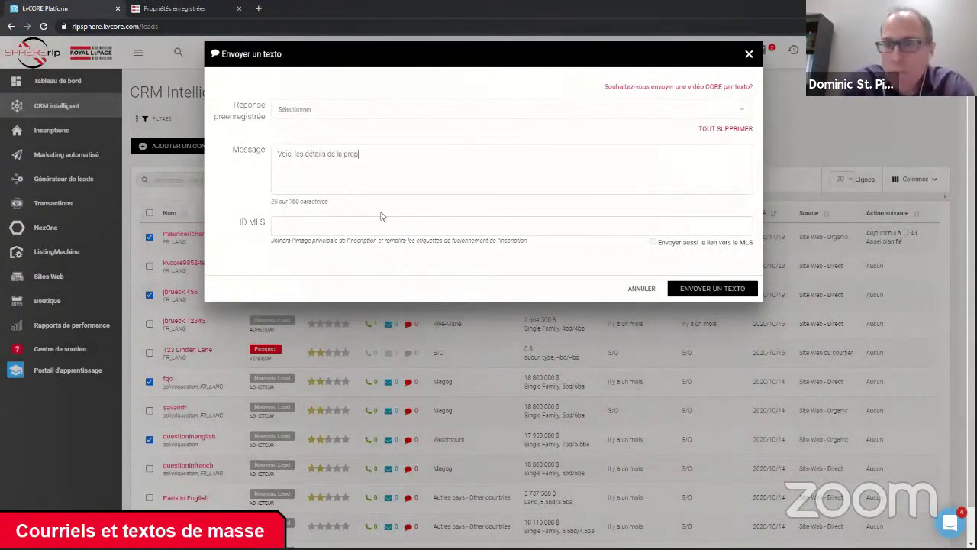
pyautogui.press('BackSpace')
pyautogui.press('BackSpace')
pyautogui.press('BackSpace')
pyautogui.press('BackSpace')
pyautogui.press('BackSpace')
pyautogui.press('BackSpace')
pyautogui.write('a propriété!')
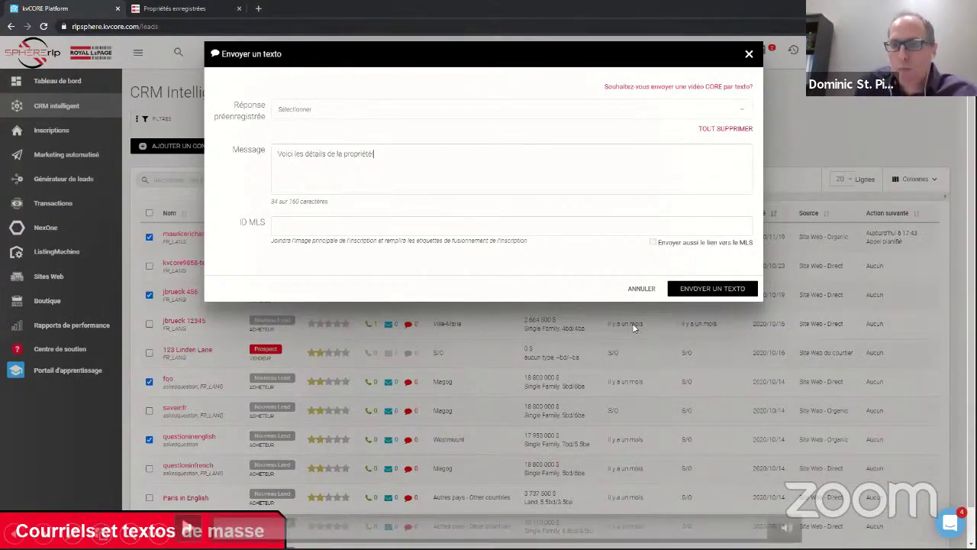
pyautogui.click(749, 54)
# Open the smart campaigns from Marketing automatisé and examine the campaigns listed in Ma bibliothèque.
pyautogui.click(76, 155)
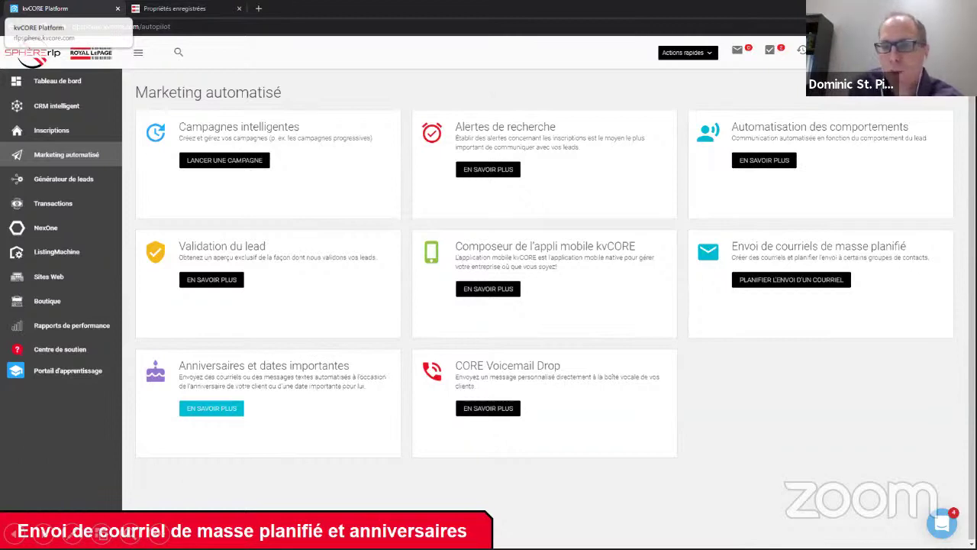
pyautogui.click(213, 161)
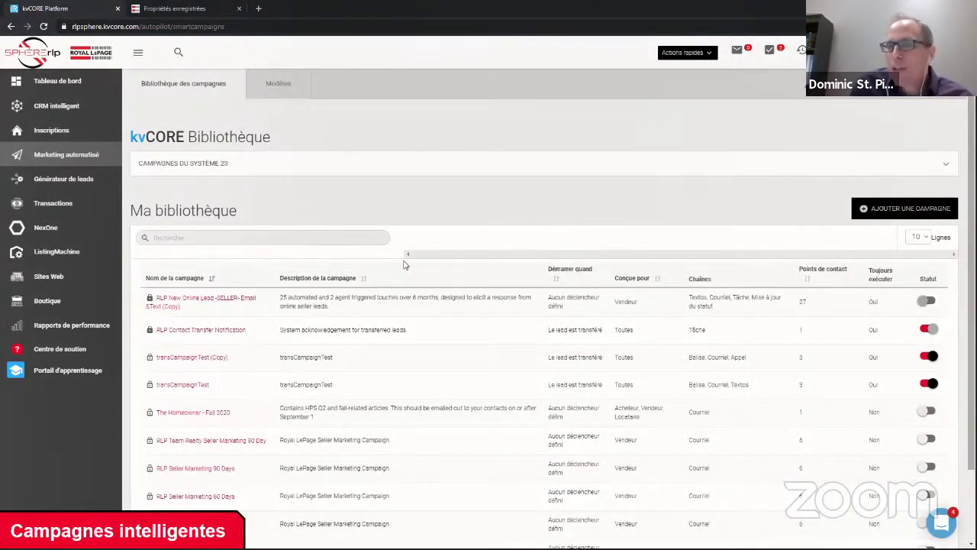
pyautogui.scroll(-2, 425, 342)
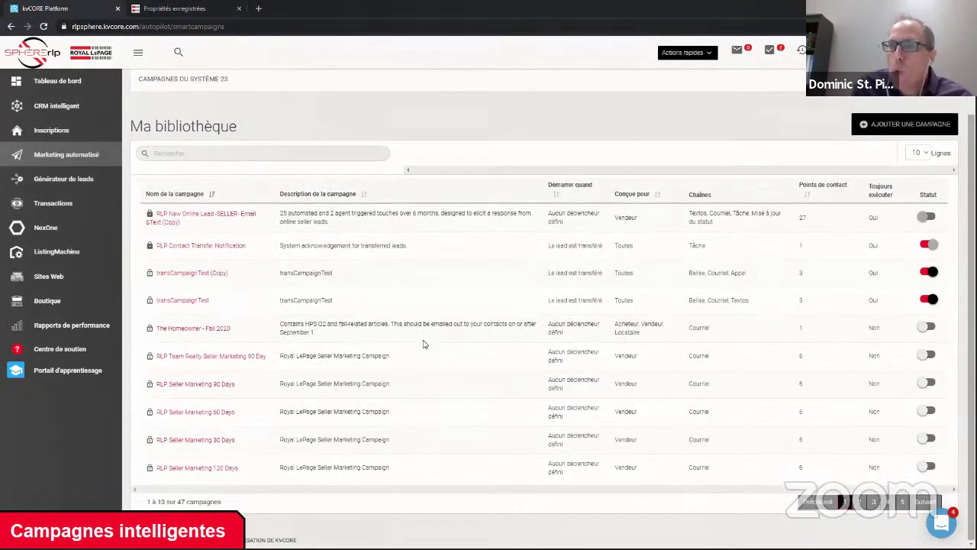